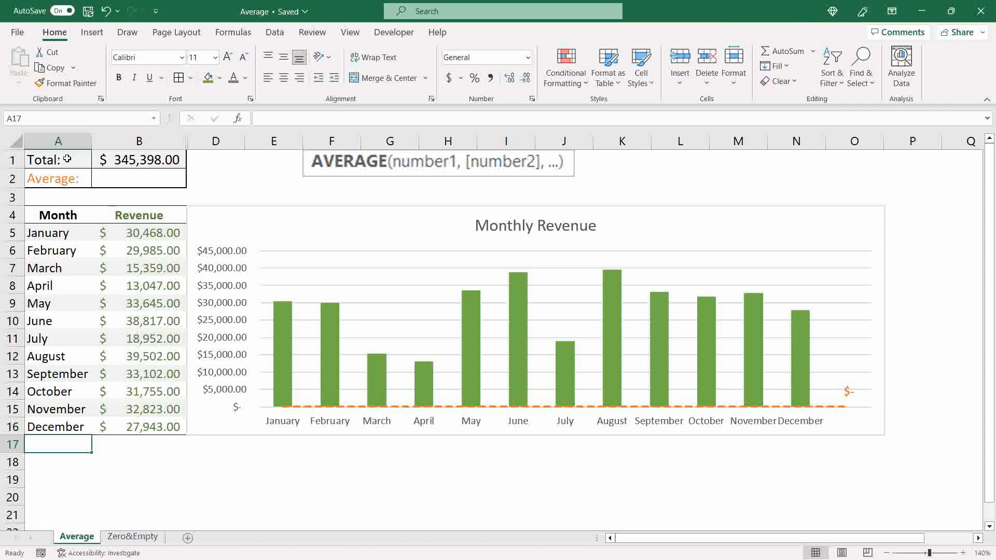
Calculate the average monthly revenue in cell B2 with the formula =AVERAGE(B5:B16).
click(139, 172)
text(=AVERAGE()
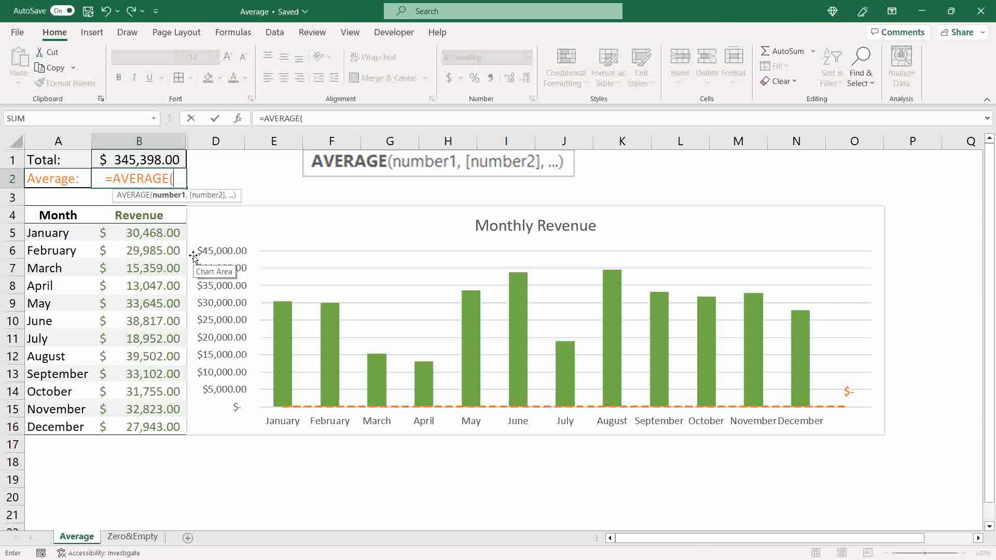
click(163, 234)
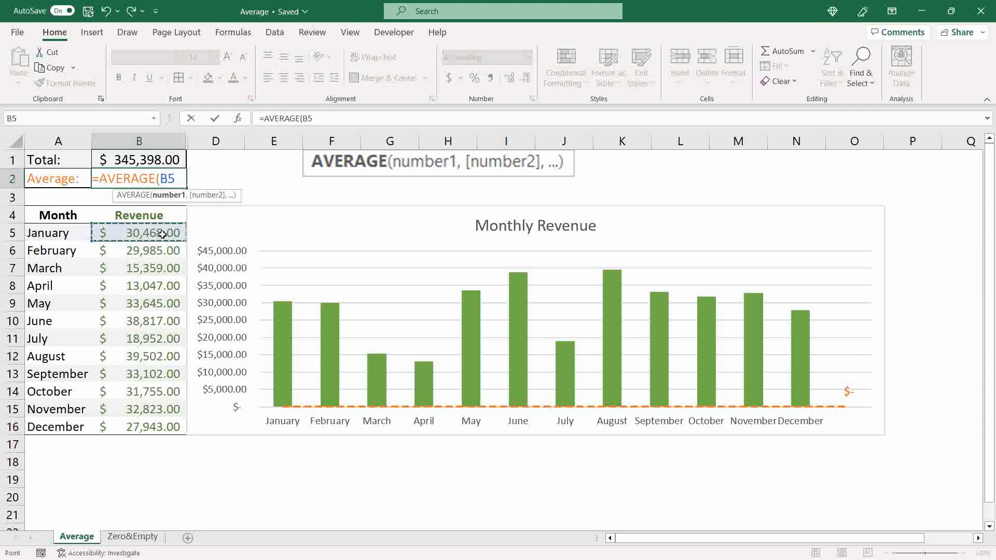
drag(162, 233, 156, 425)
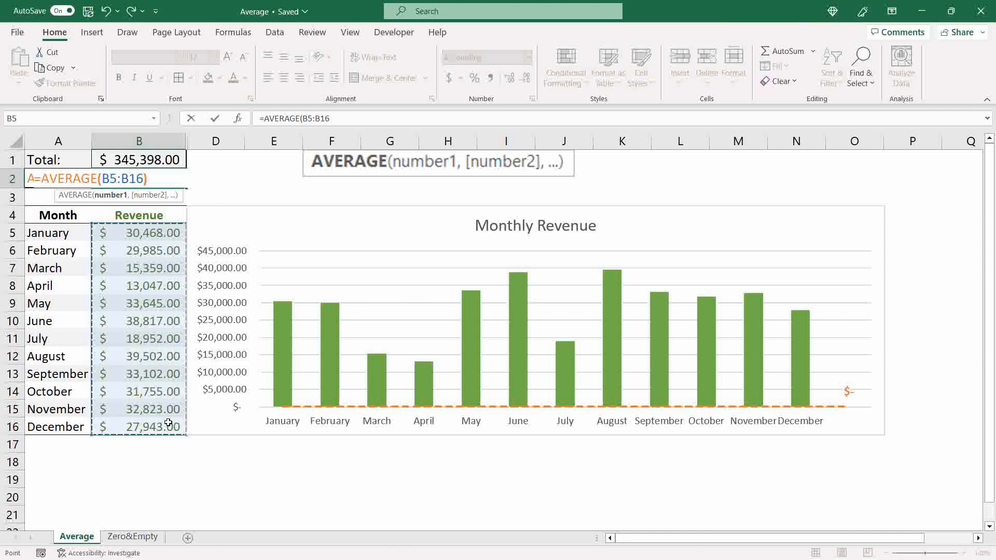
text())
key(Return)
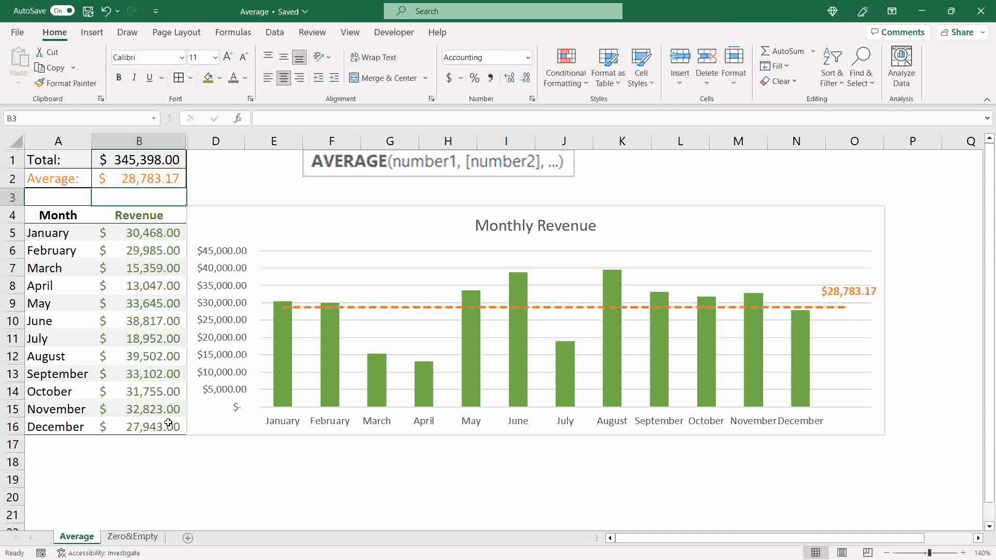
Try replacing the range in the B2 average formula with the separate arguments B5,B6,B7.
click(141, 178)
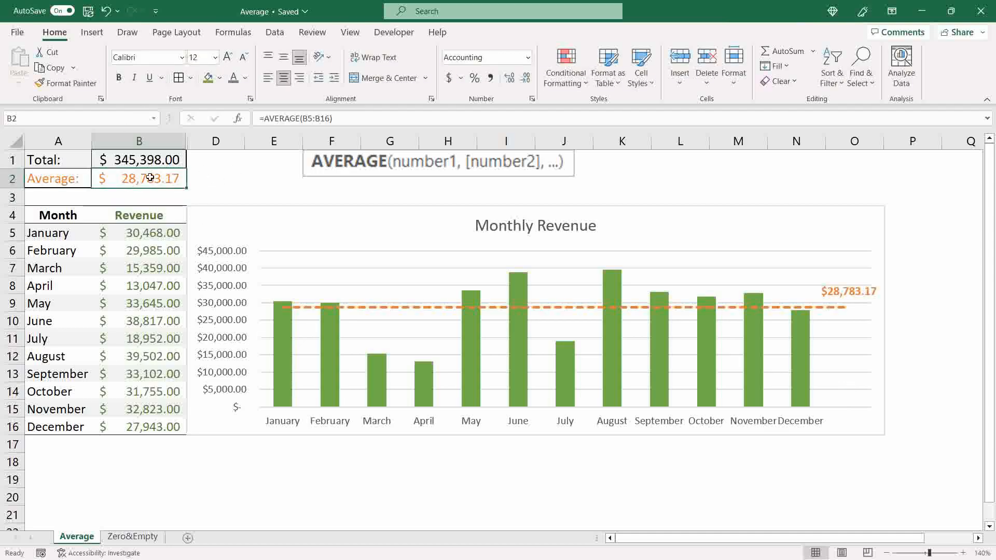
drag(303, 119, 328, 119)
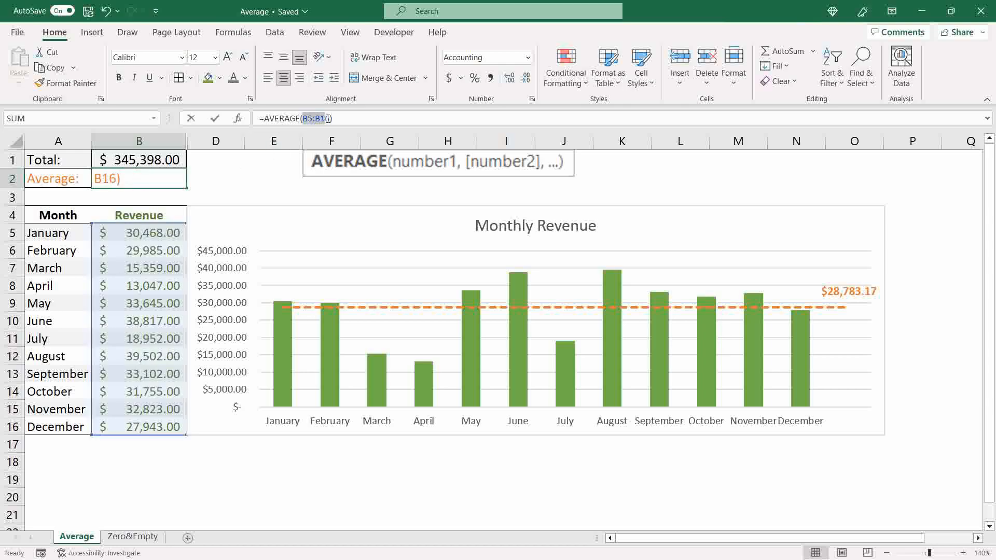
key(BackSpace)
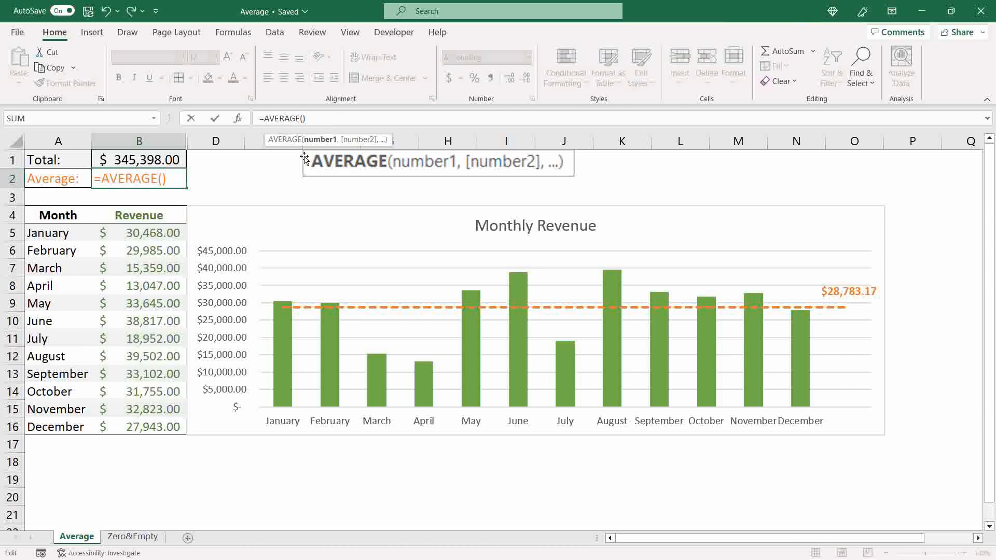
click(146, 232)
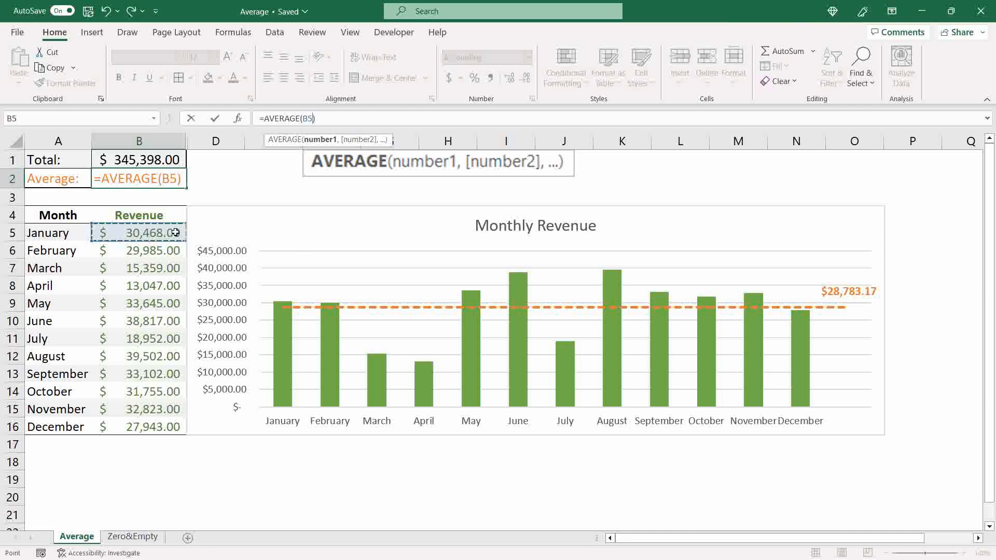
text(,)
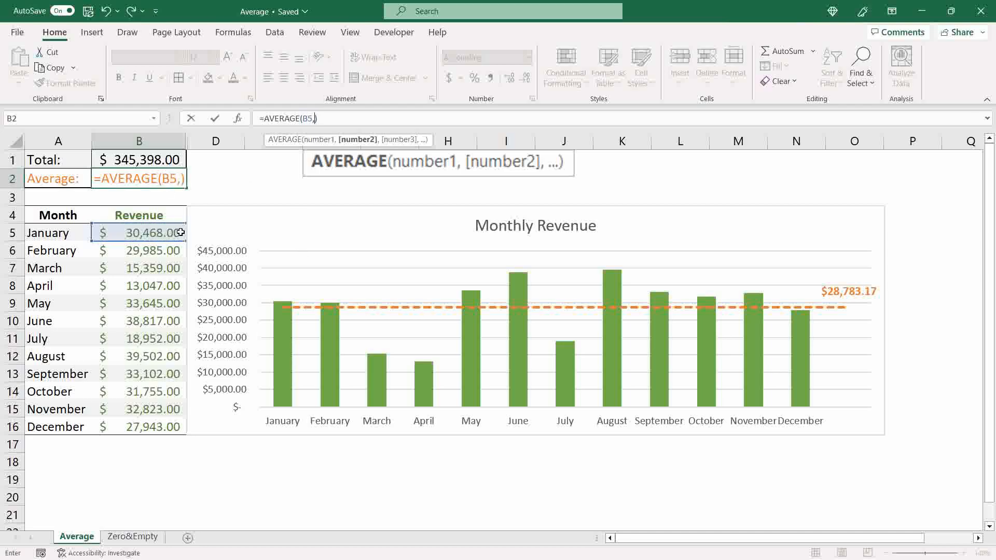
click(160, 251)
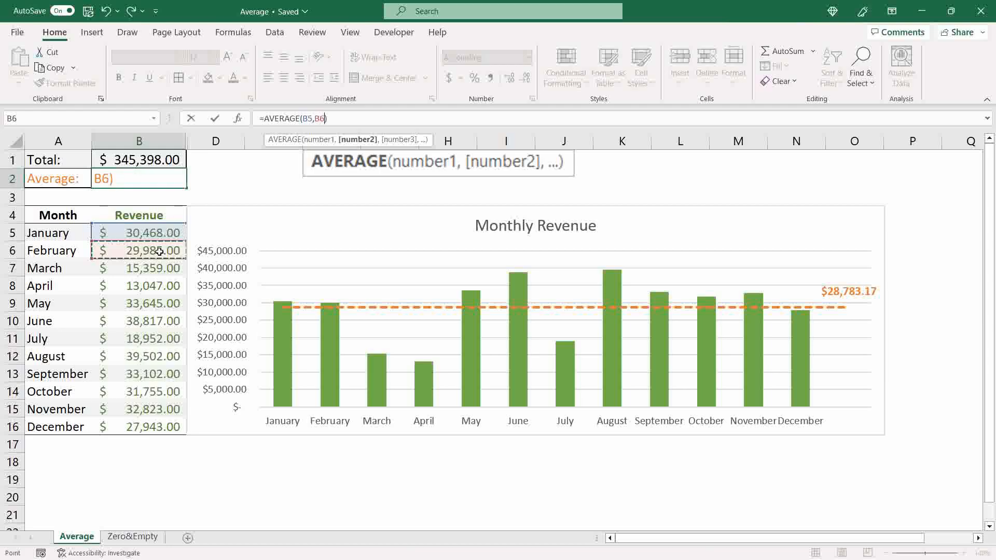
text(,)
click(161, 269)
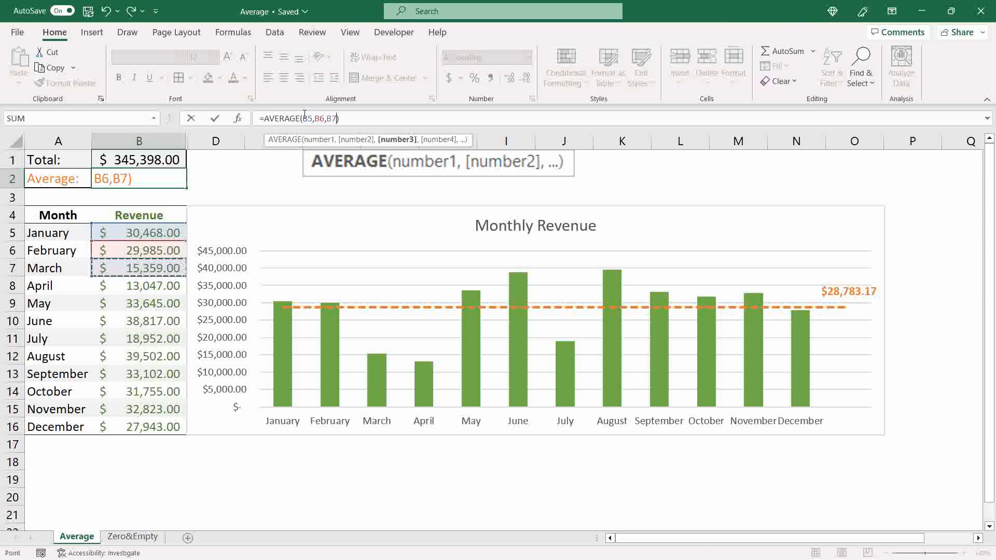
Replace the separate cell arguments in the B2 average formula with the range B5:B16.
drag(338, 119, 304, 119)
text(B5:B16)
key(Return)
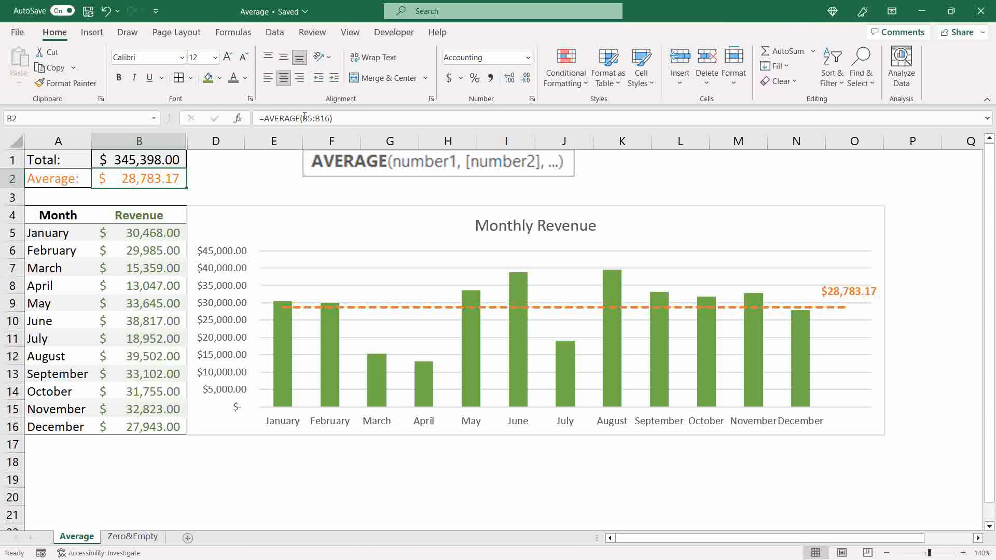
Unhide column C beside the Revenue column.
right_click(189, 146)
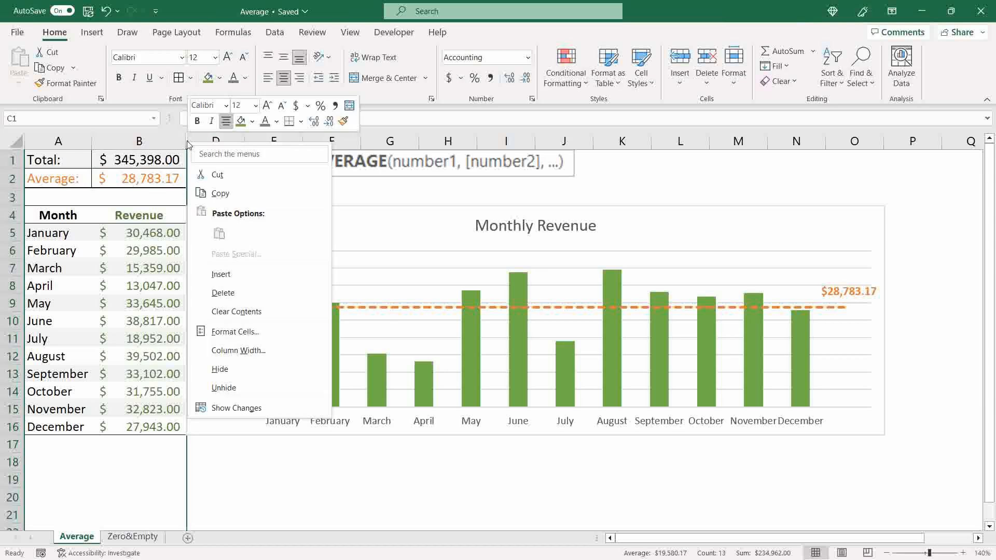
click(244, 393)
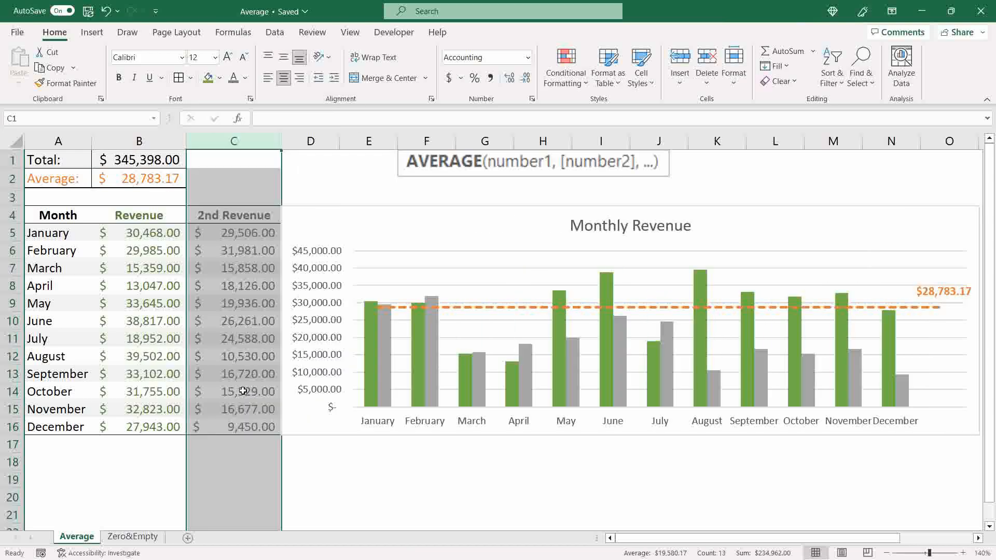
click(242, 342)
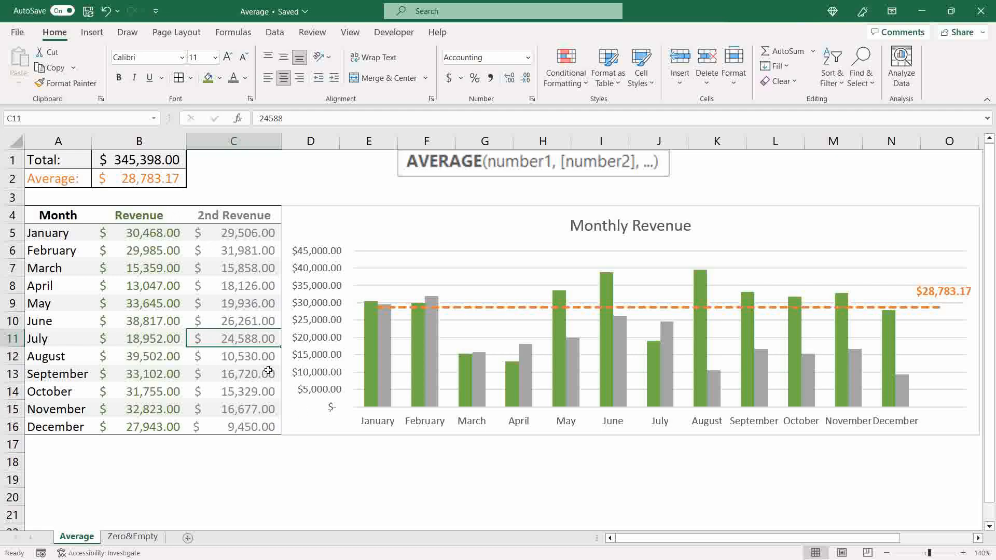
Change the B2 formula to =AVERAGE(B5:B16,C5:C16) and select both revenue columns' values to check it.
click(151, 184)
drag(303, 119, 329, 117)
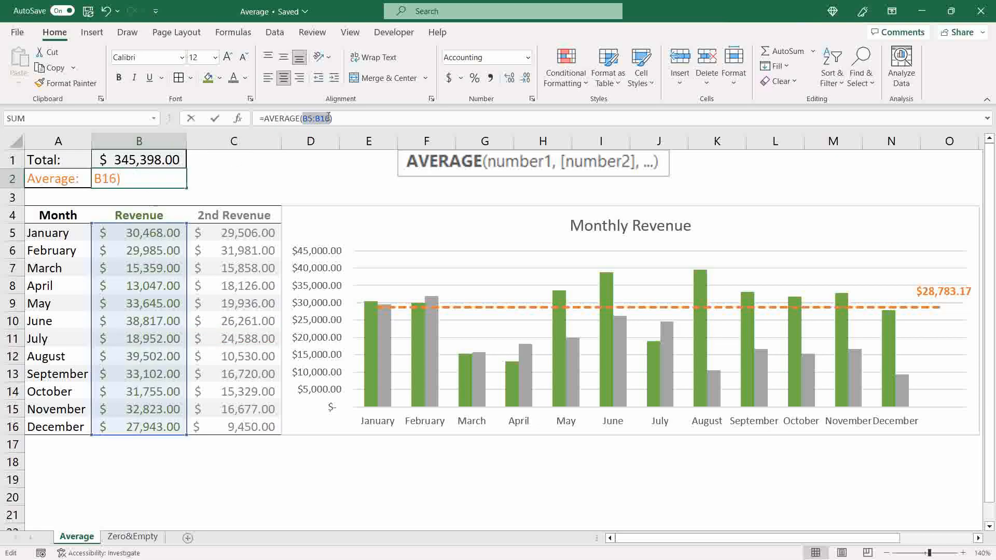
key(Delete)
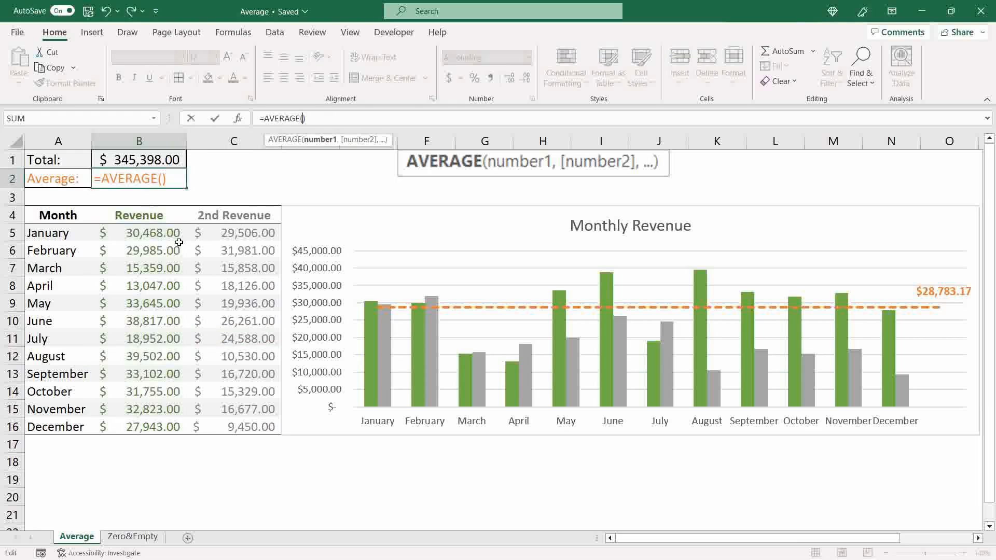
drag(173, 234, 153, 422)
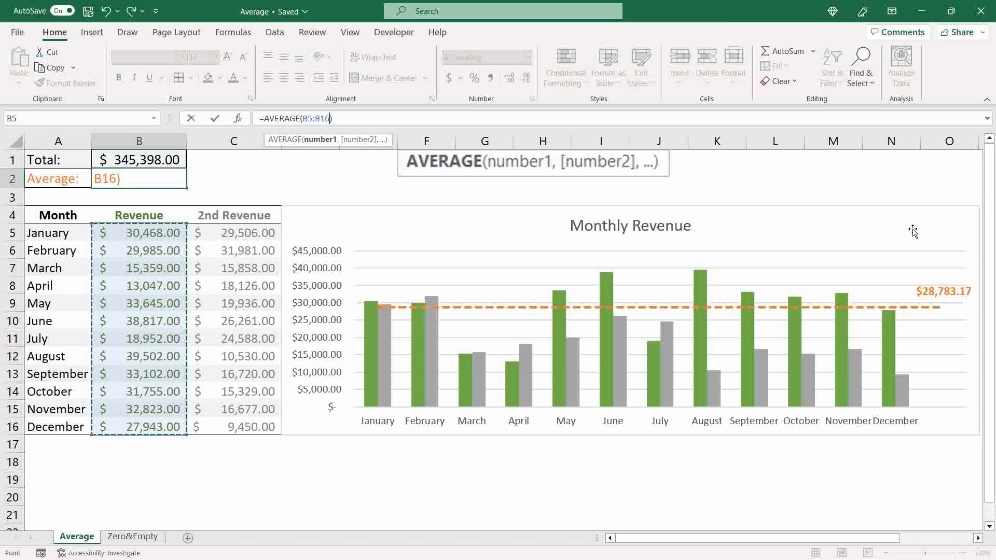
text(,)
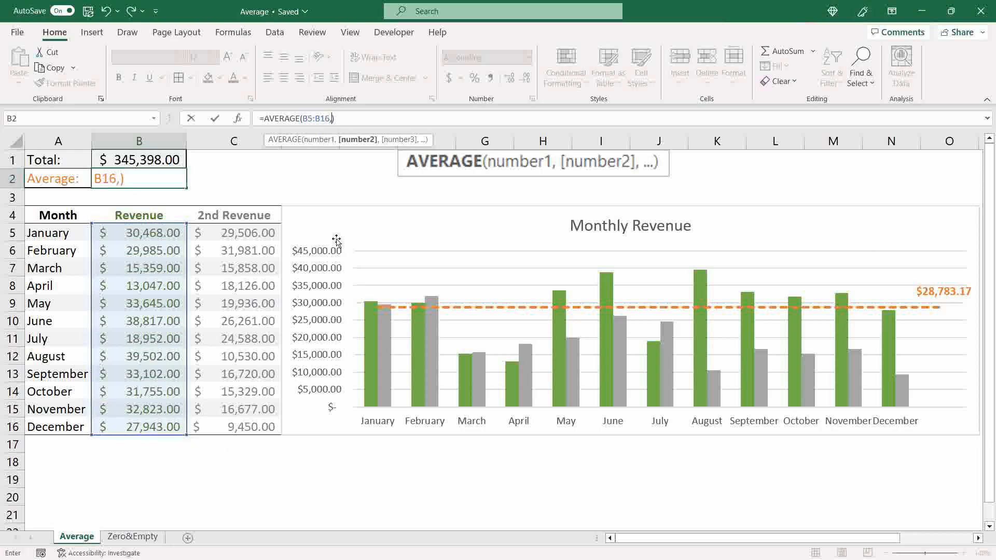
drag(231, 231, 218, 427)
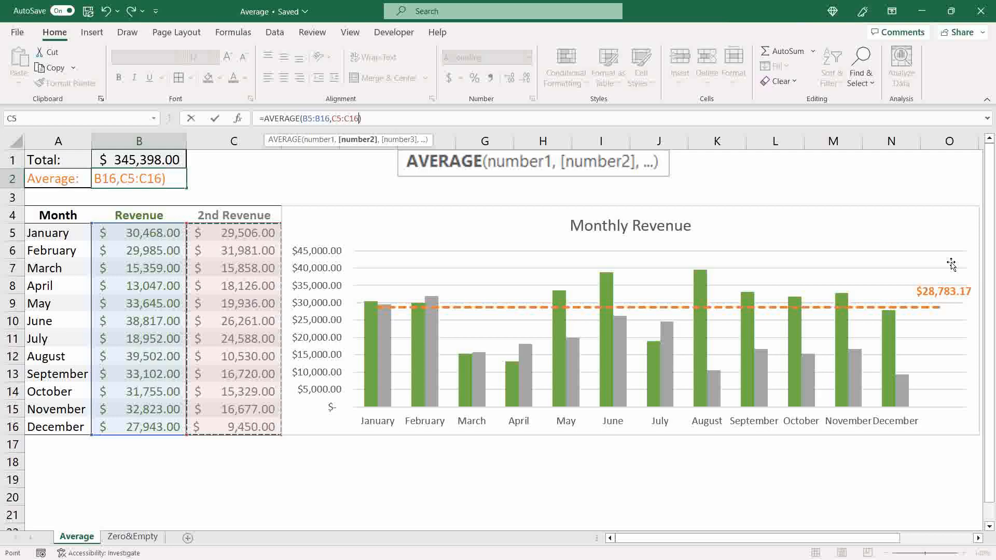
key(Return)
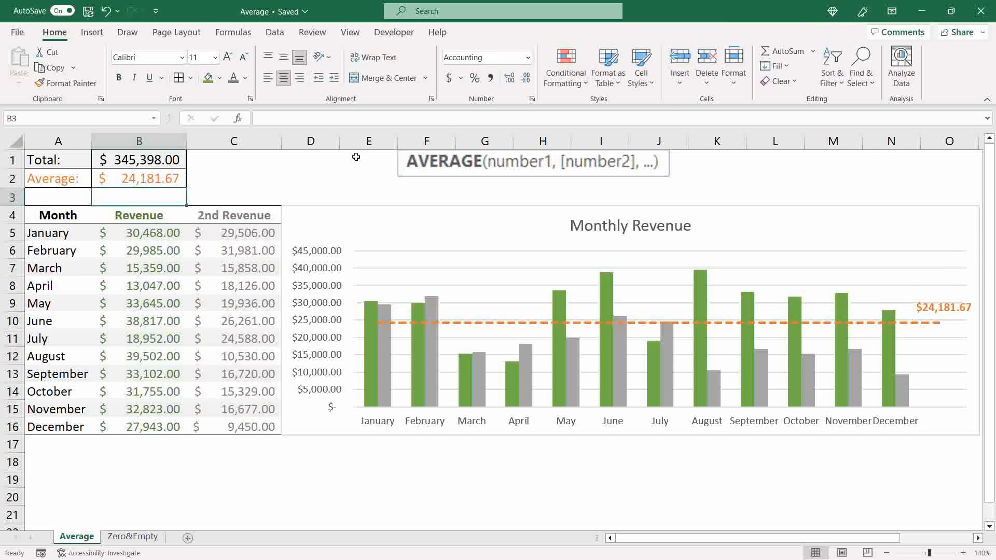
drag(138, 233, 246, 427)
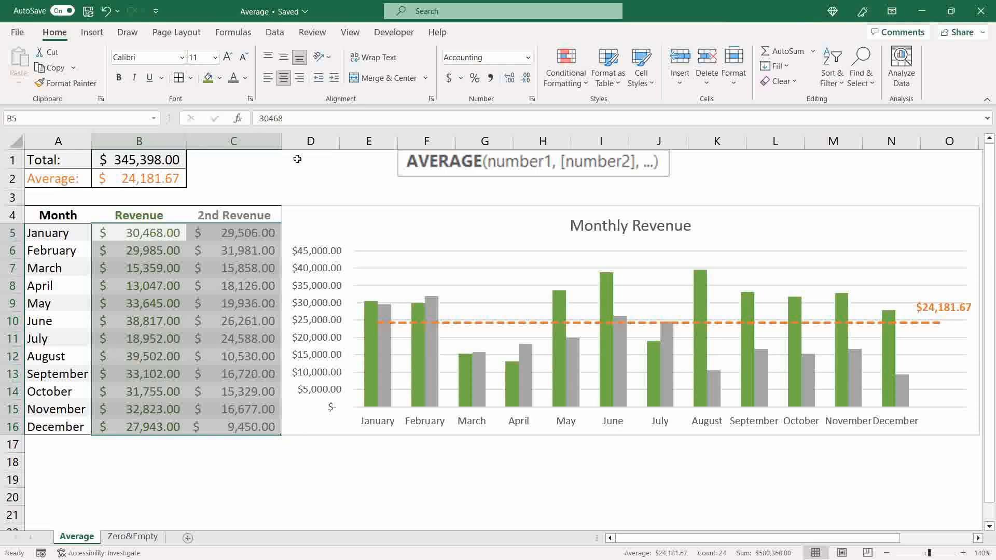
Hide the 2nd Revenue column and remove C5:C16 from the average formula in B2, leaving only B5:B16.
right_click(253, 143)
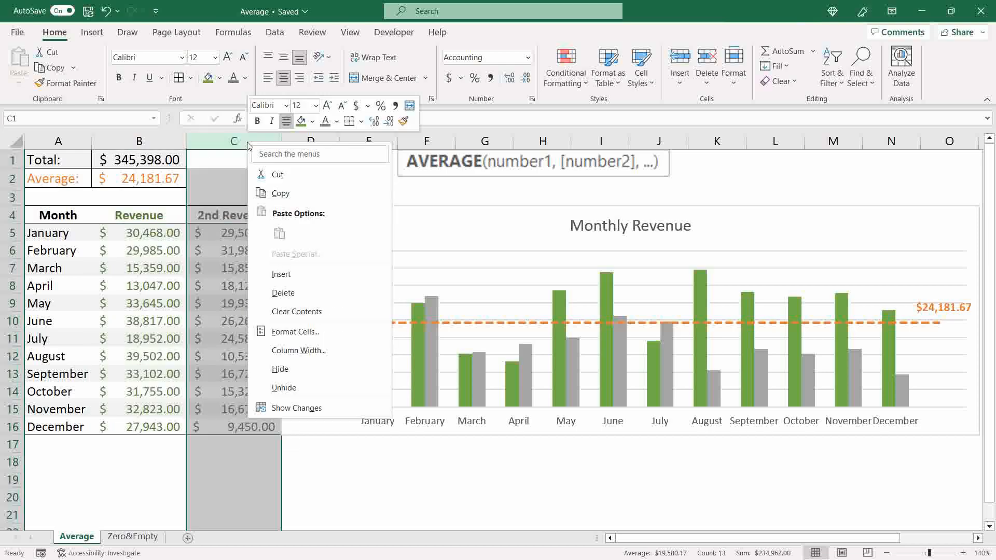
click(311, 368)
click(139, 178)
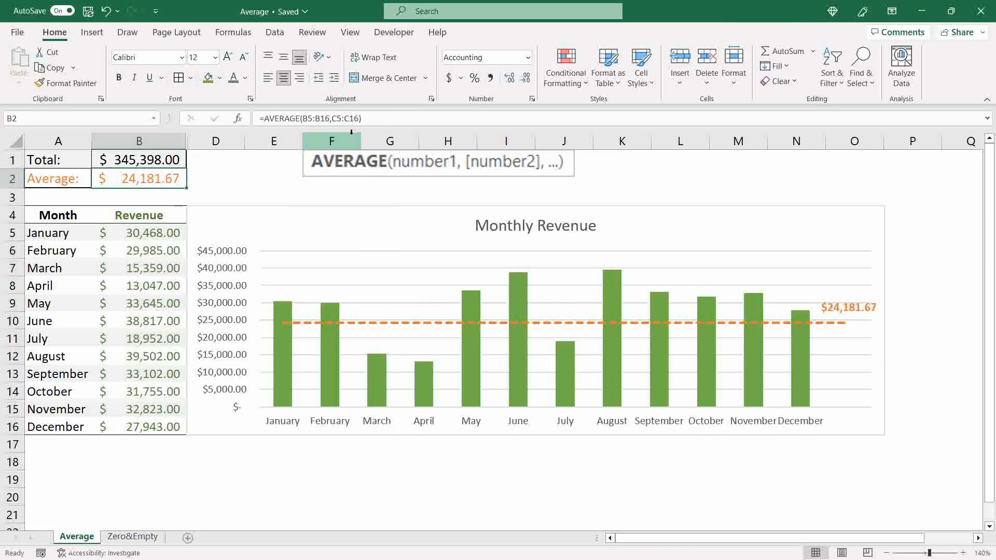
double_click(345, 118)
key(BackSpace)
key(BackSpace)
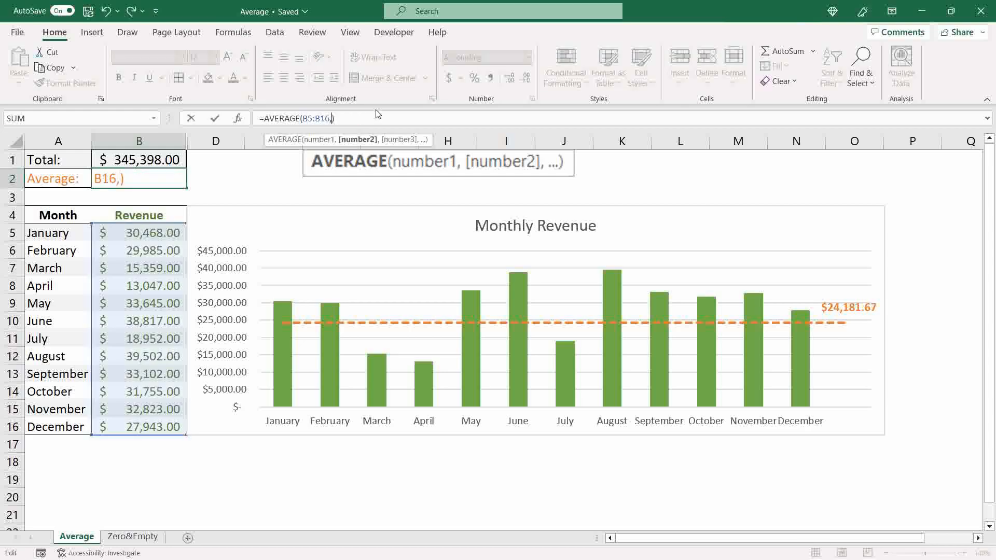
key(Return)
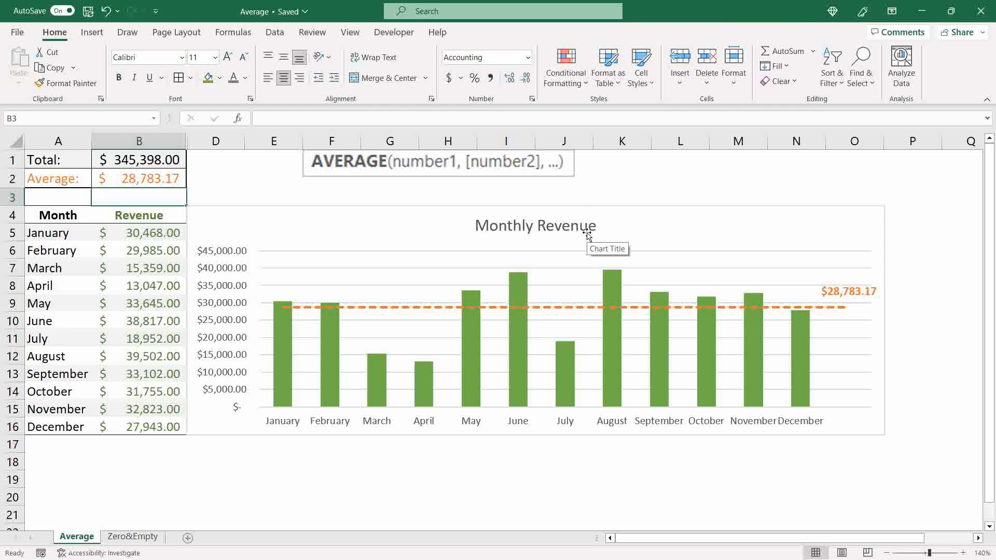
click(139, 177)
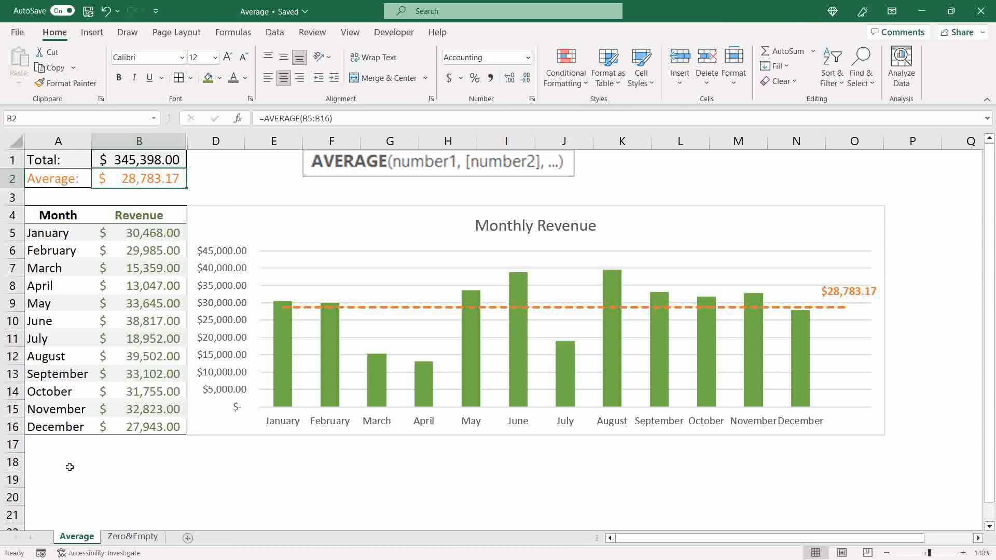
On the Zero&Empty sheet, average the Zero column in cell B4 with =AVERAGE(B2:B3).
click(134, 537)
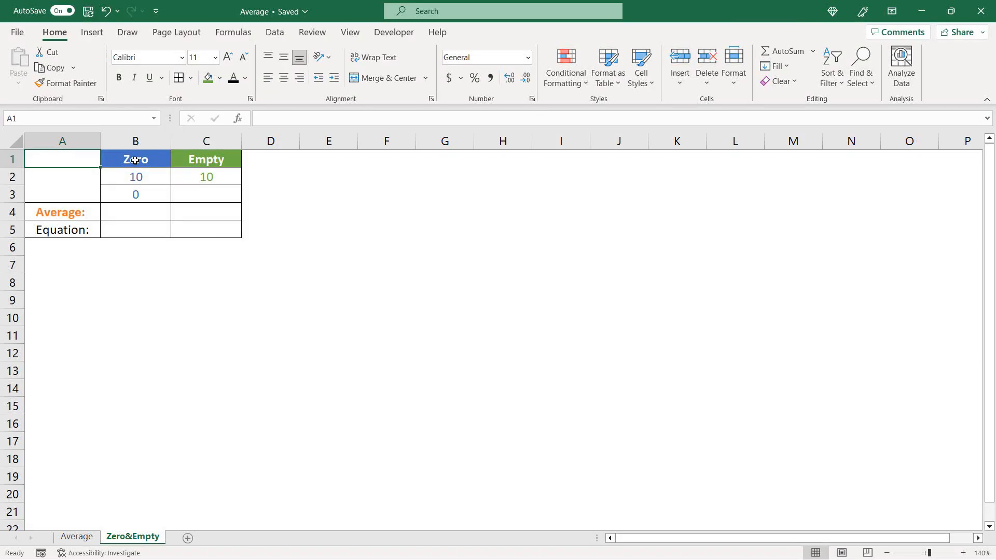
click(140, 208)
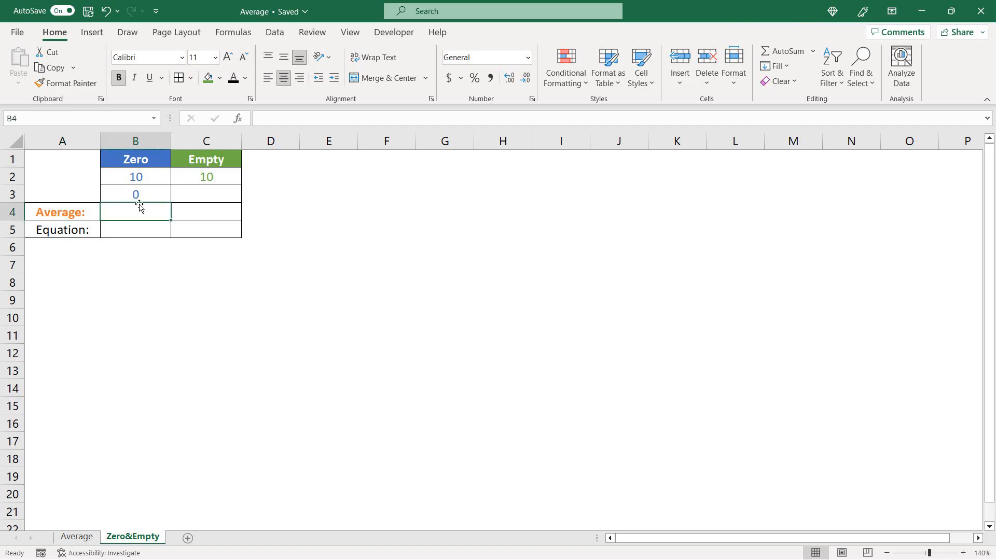
text(=AVERAGE()
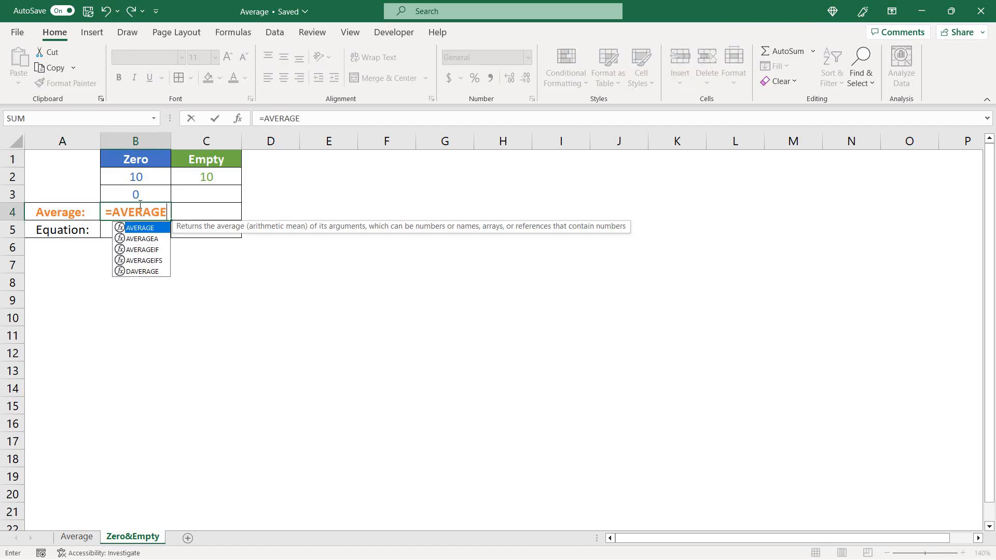
drag(144, 182, 150, 188)
text())
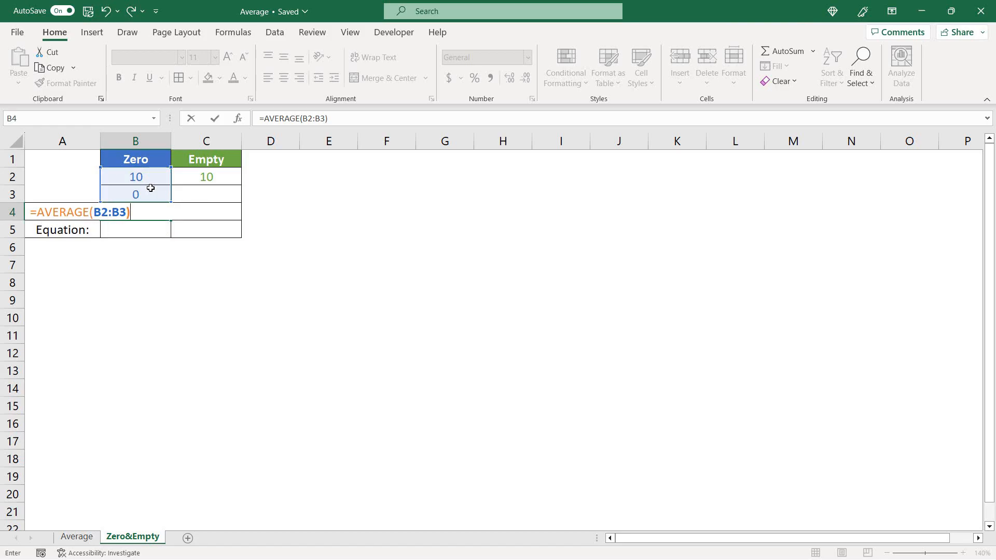
key(Return)
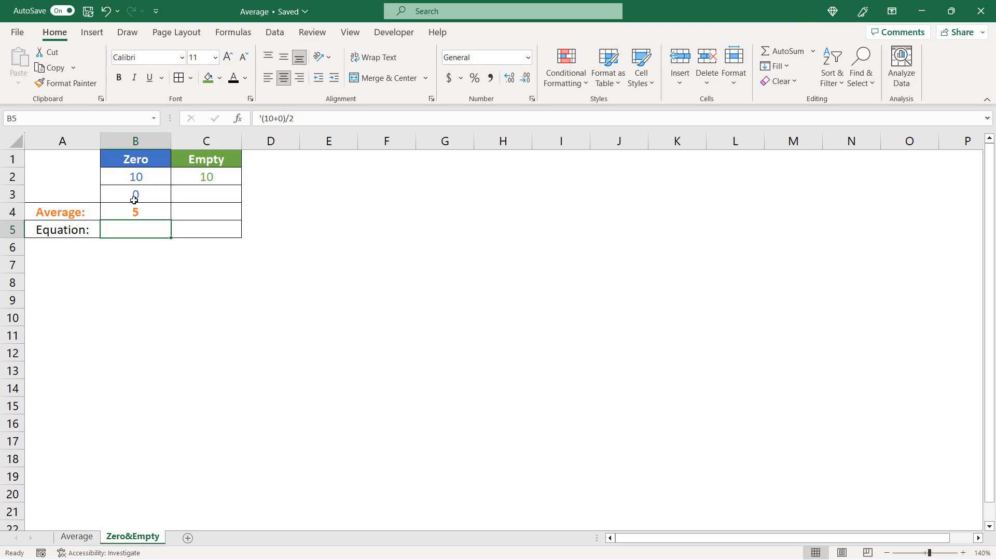
Set the font color of the Zero column's equation in cell B5 to the blue theme color.
click(245, 77)
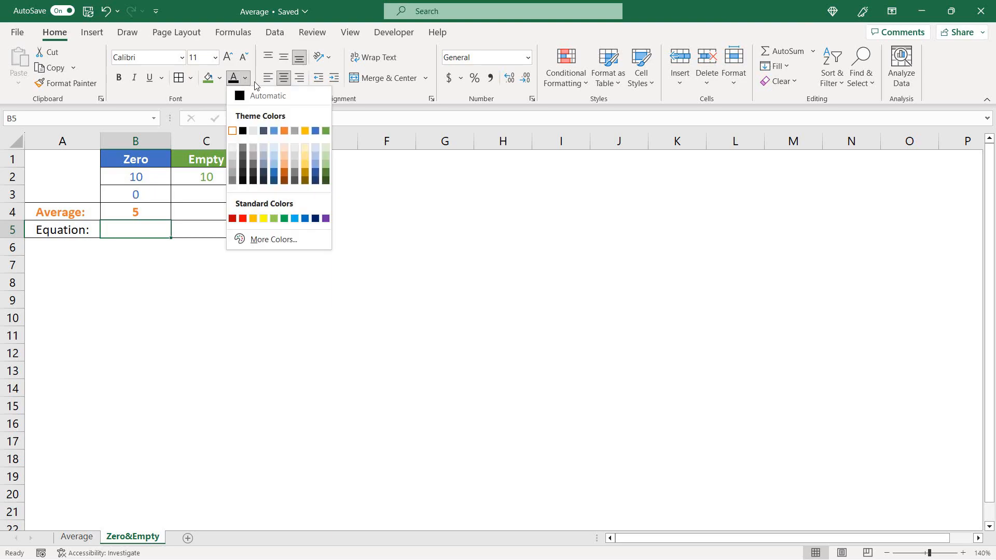
click(315, 131)
click(184, 373)
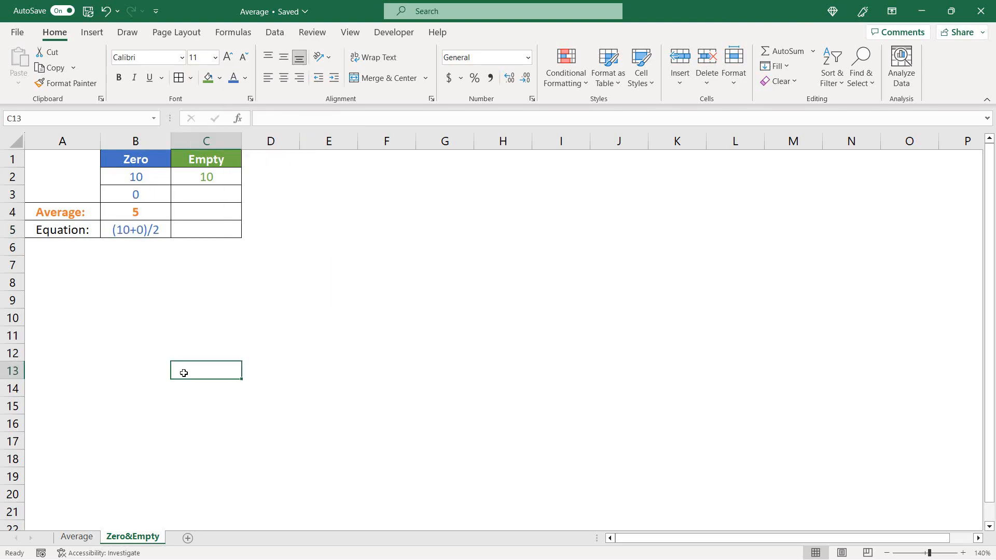
click(141, 235)
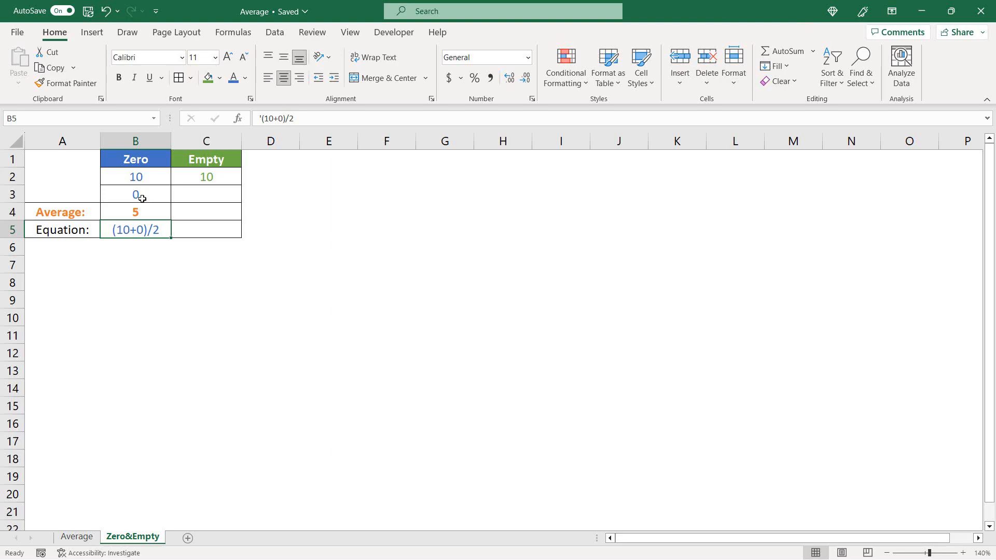
Check the zero value in B3 and the Zero column's equation in B5.
click(142, 199)
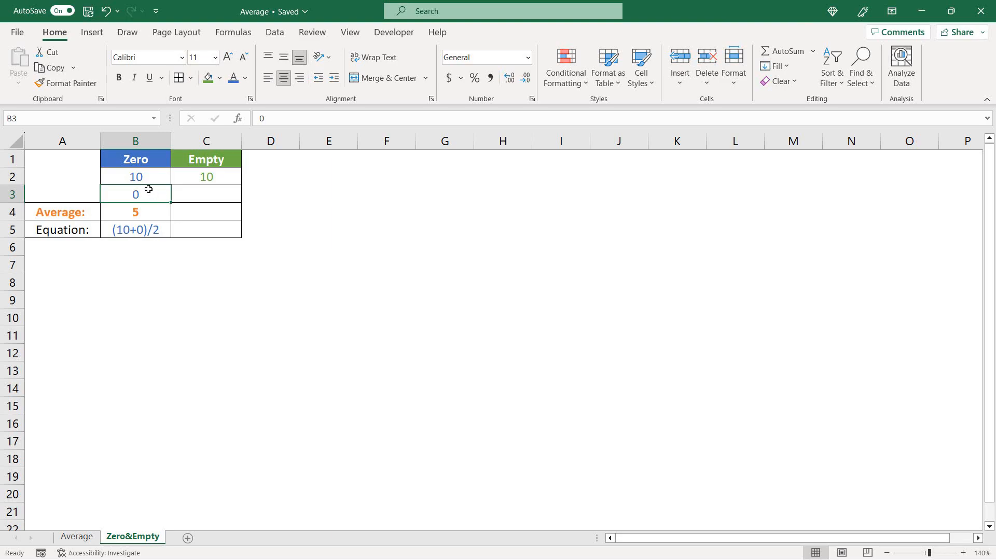
click(160, 259)
click(160, 230)
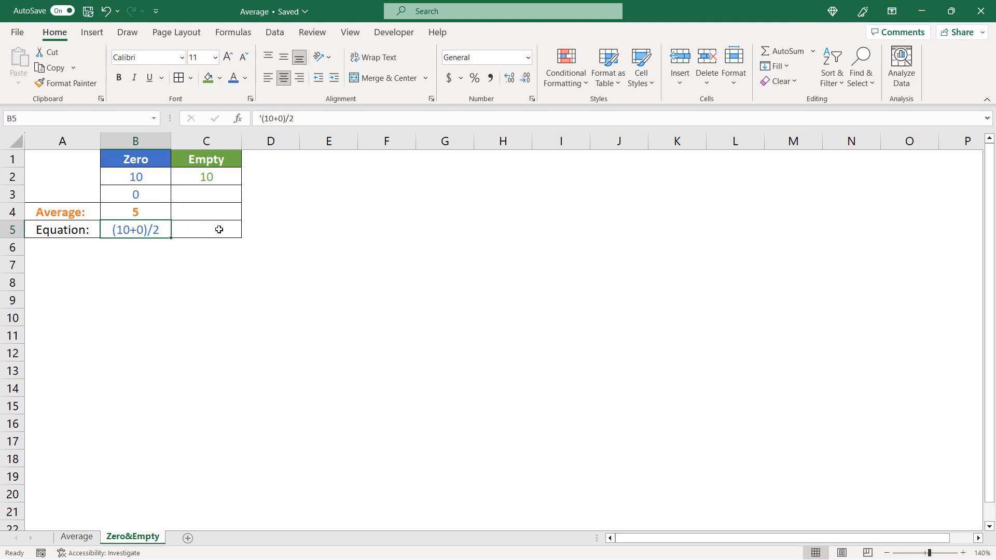
Average the Empty column in cell C4 with =AVERAGE(C2:C3).
click(210, 211)
text(=)
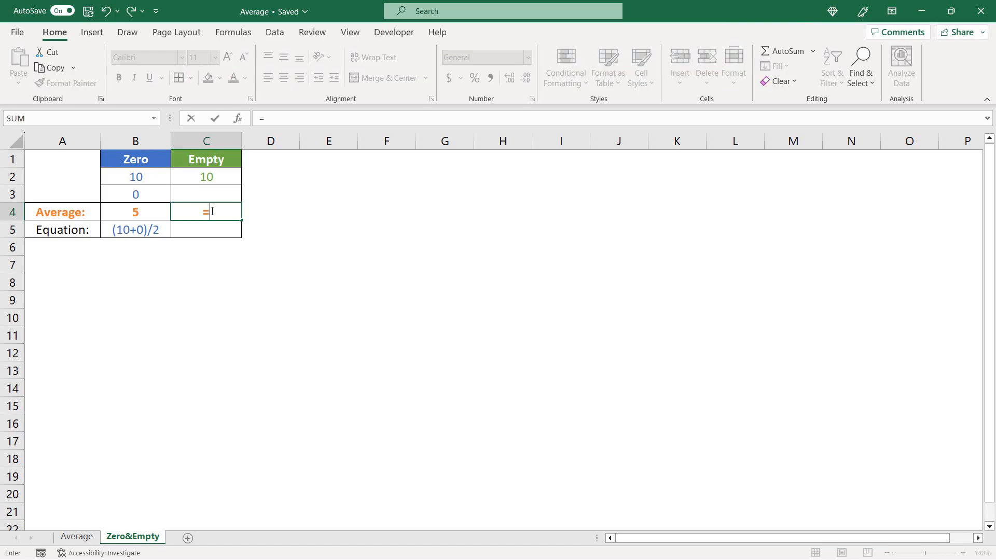
text(AVERAGE()
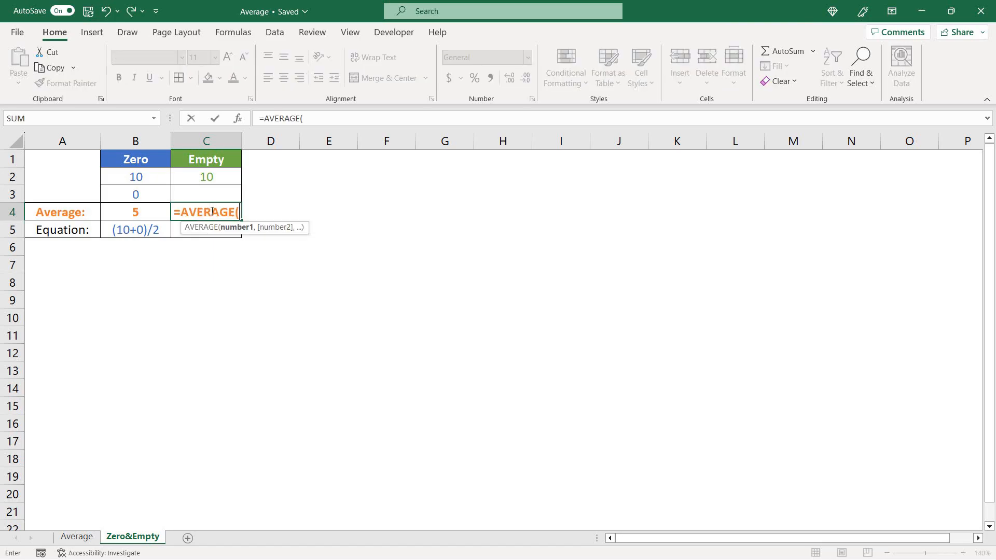
drag(206, 178, 206, 193)
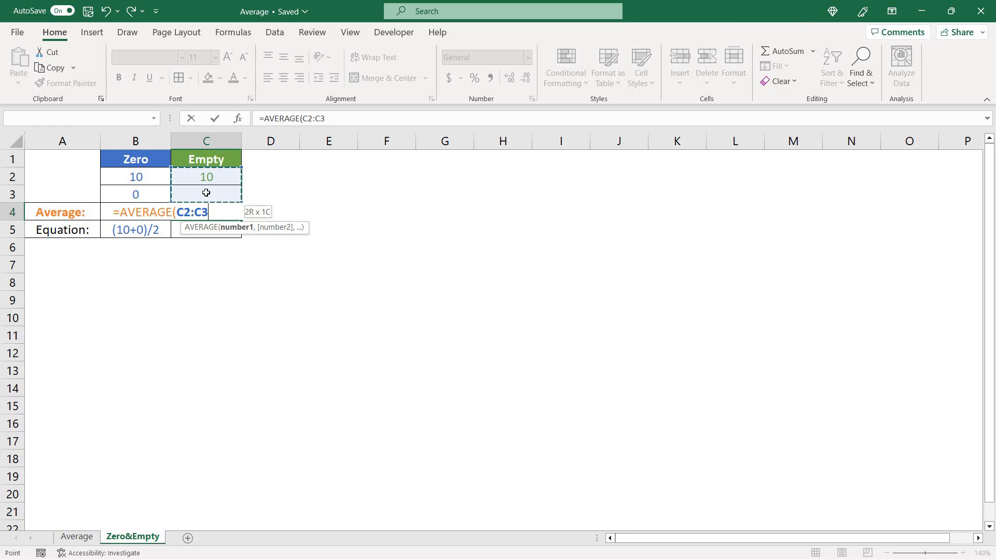
text())
key(Return)
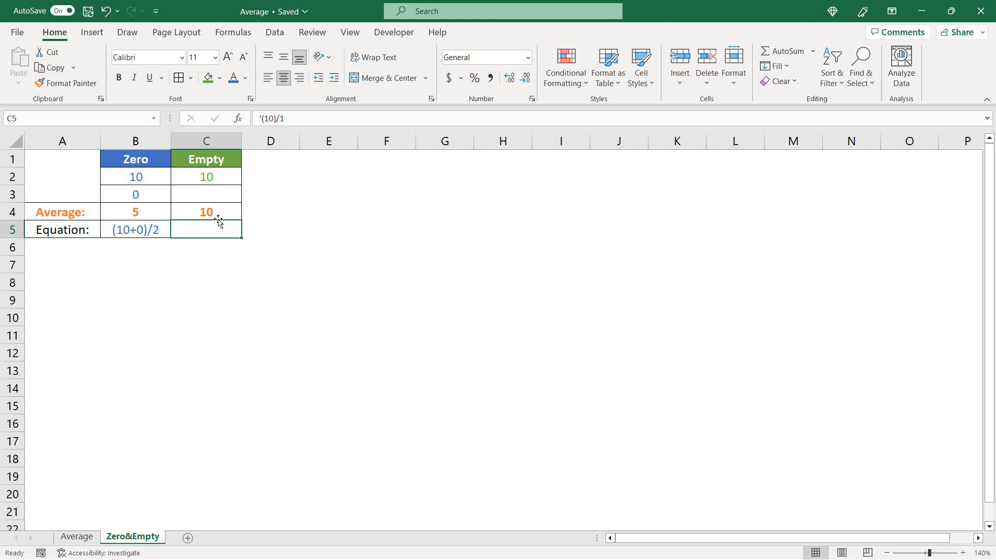
Set the font color of the Empty column's equation in cell C5 to the green theme color.
click(246, 78)
click(324, 130)
click(283, 274)
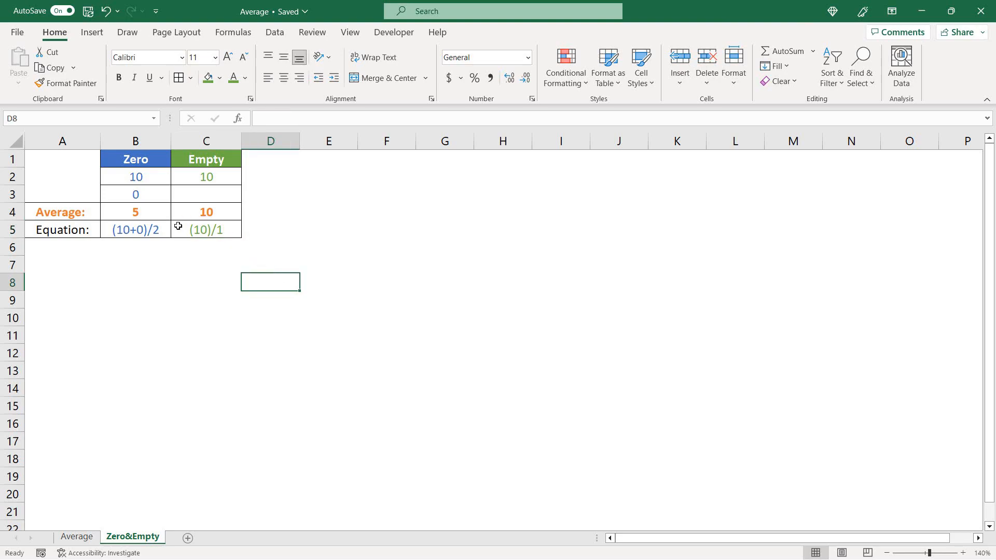
Check the Empty column's blank cell C3, its value in C2 and the divisor in the C5 equation.
click(214, 199)
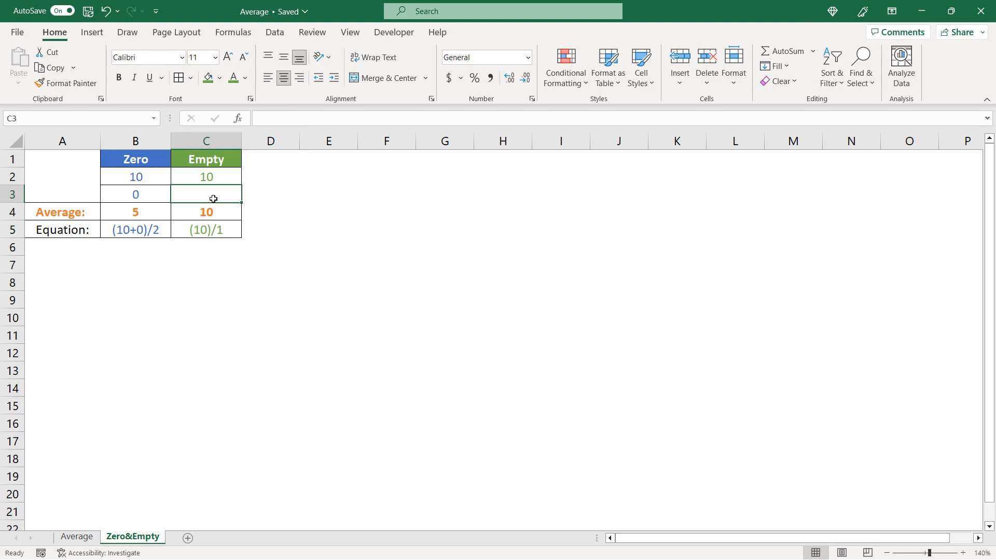
click(200, 265)
click(210, 232)
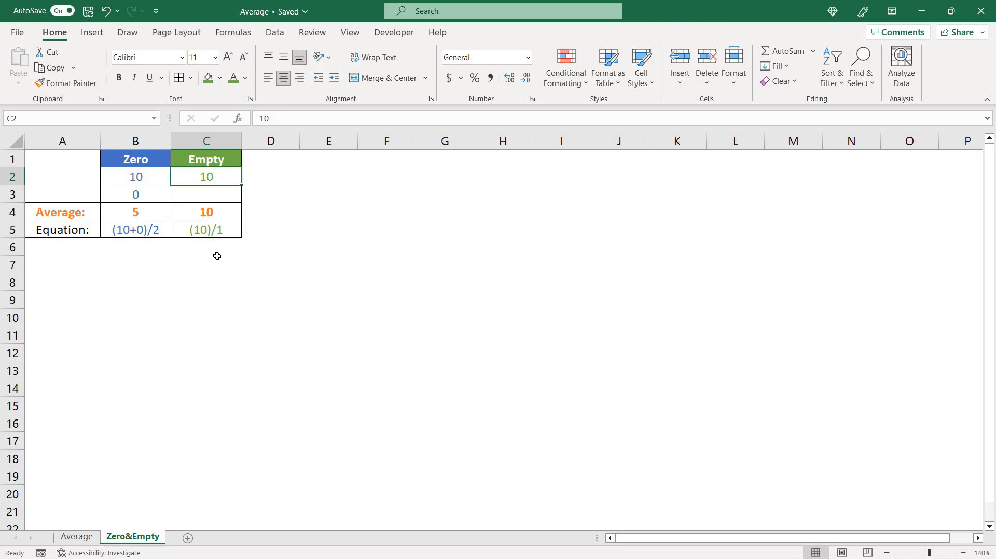
click(234, 231)
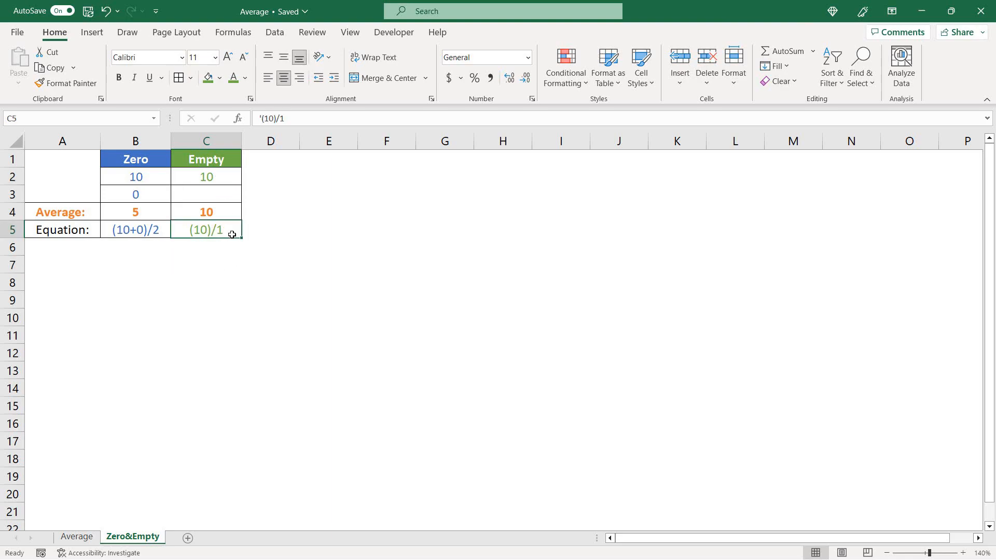
click(261, 119)
text(')
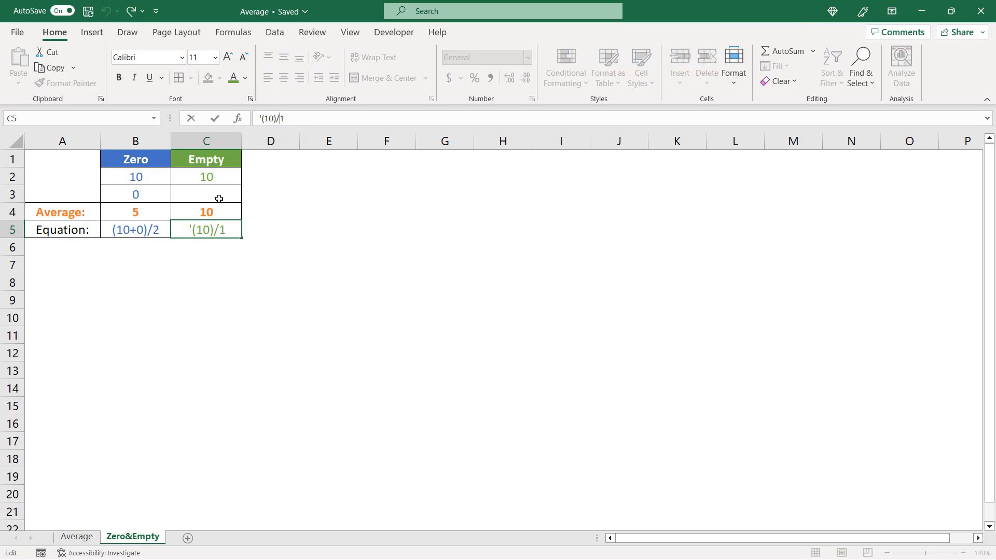
Inspect the range used by the average formula in C4 and return to the Average sheet.
click(217, 214)
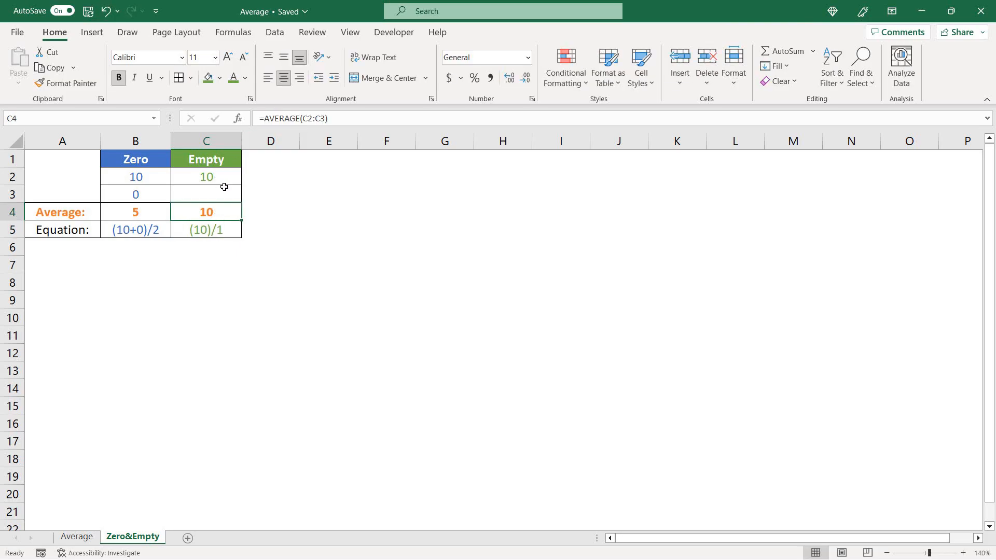
click(285, 118)
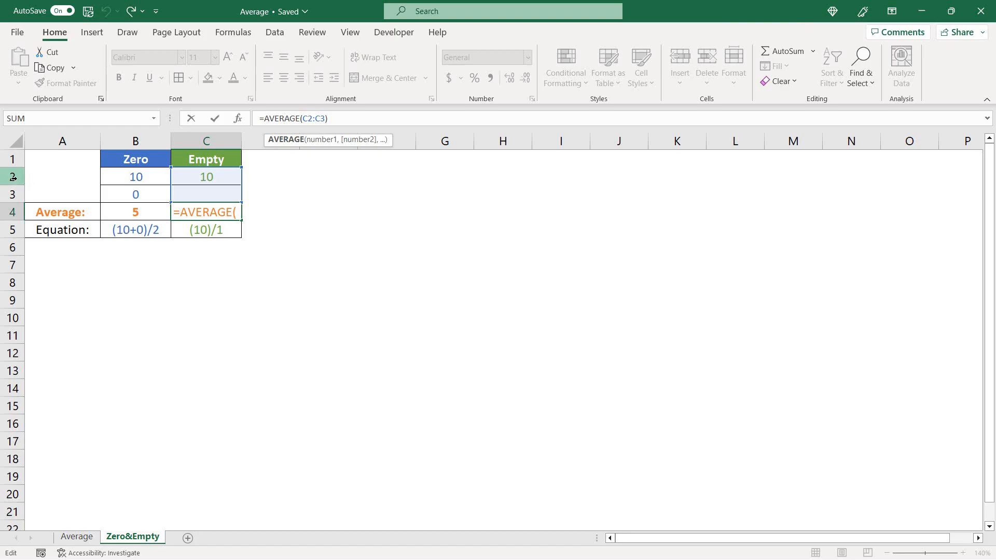
click(458, 256)
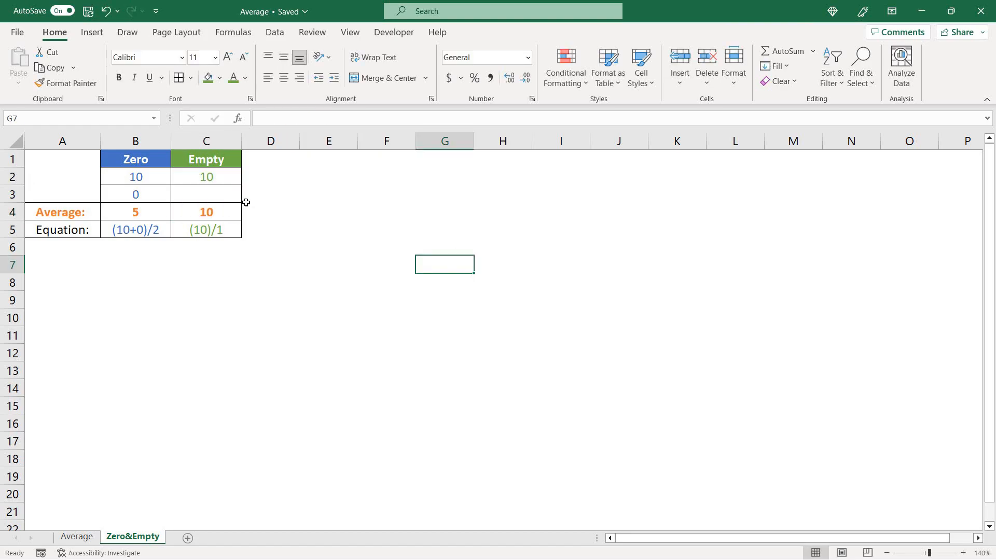
click(126, 346)
click(76, 537)
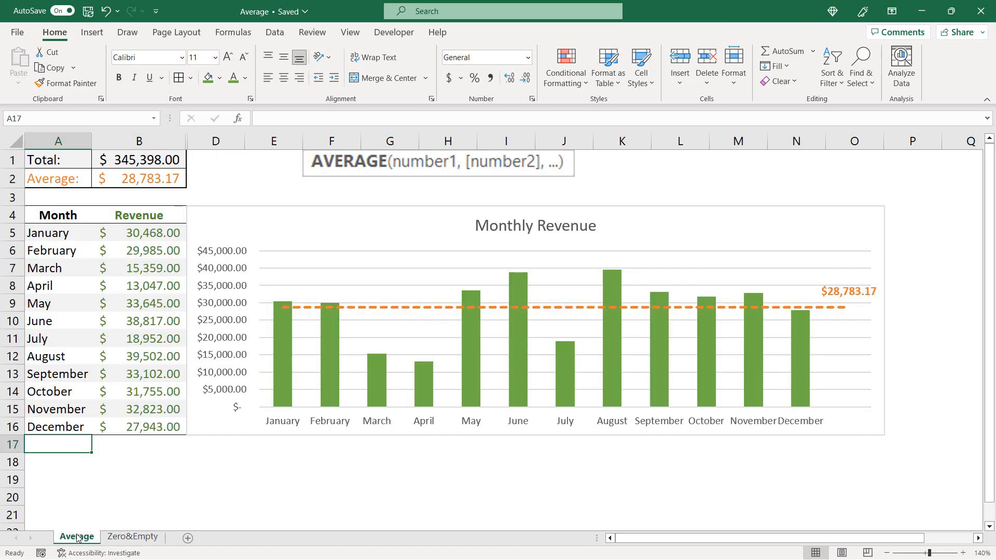